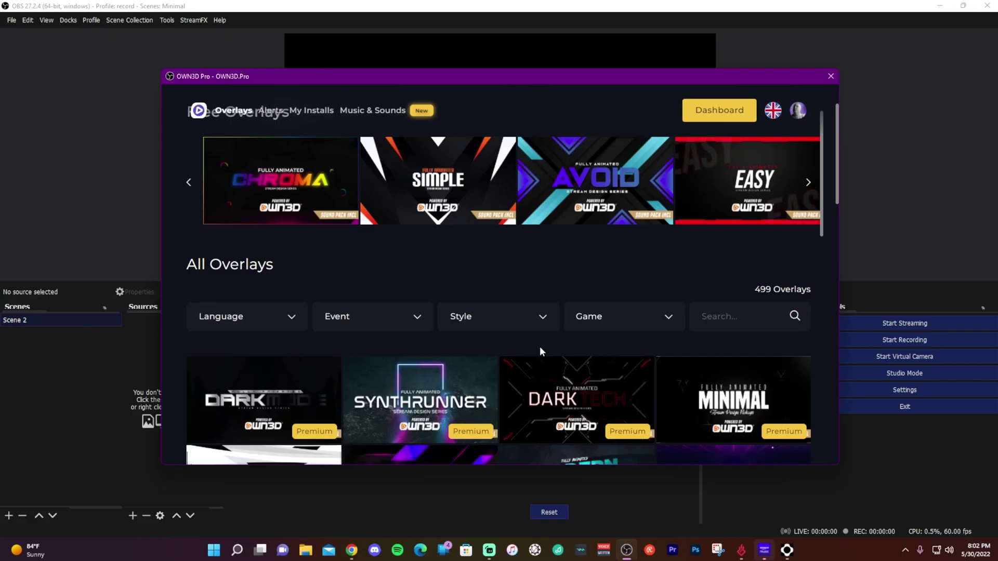
Step: Install the OWN3D Pro Minimal overlay package and preview its new BRB scene in OBS
scroll(539, 346, "down", 3)
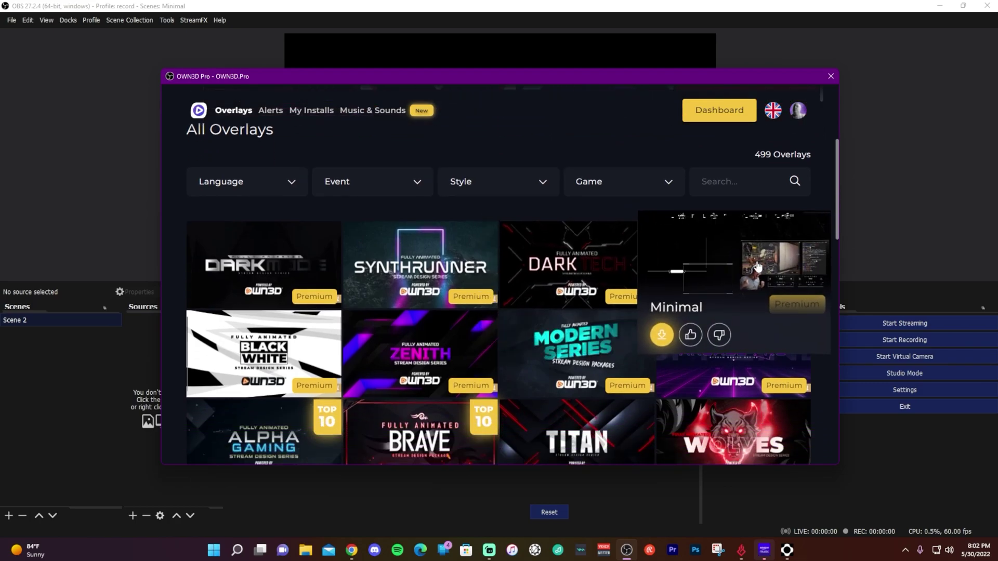
left_click(740, 291)
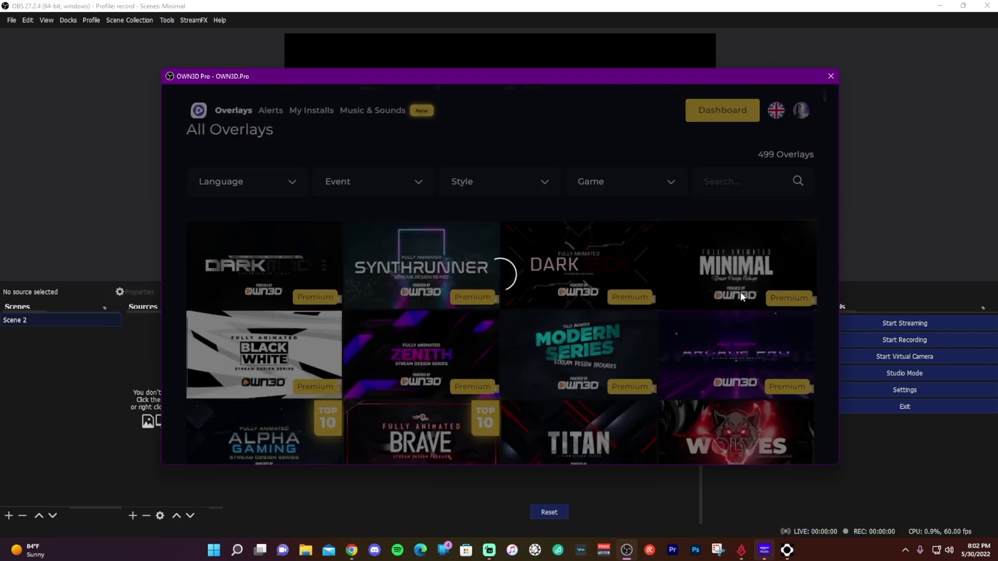
left_click(303, 375)
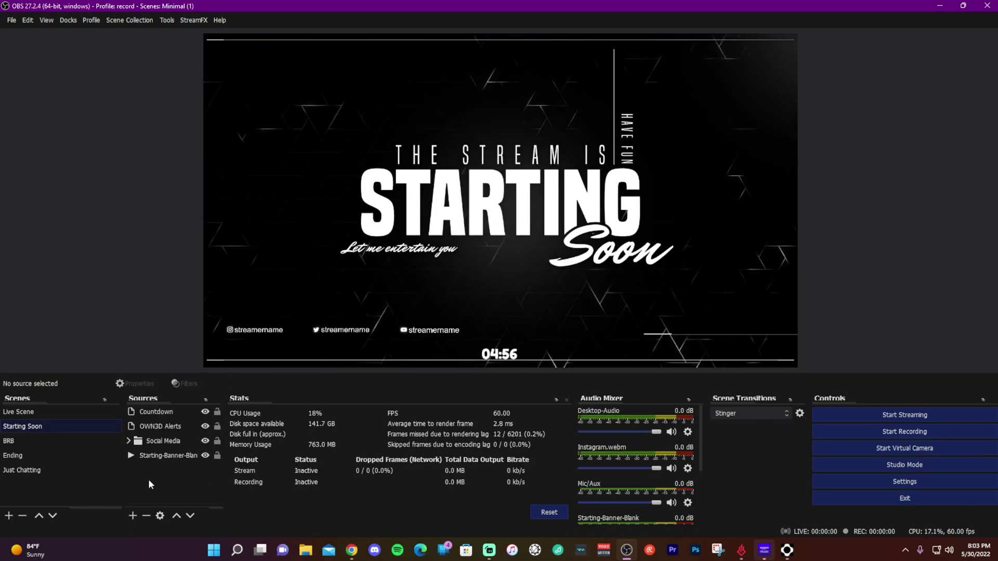
left_click(73, 442)
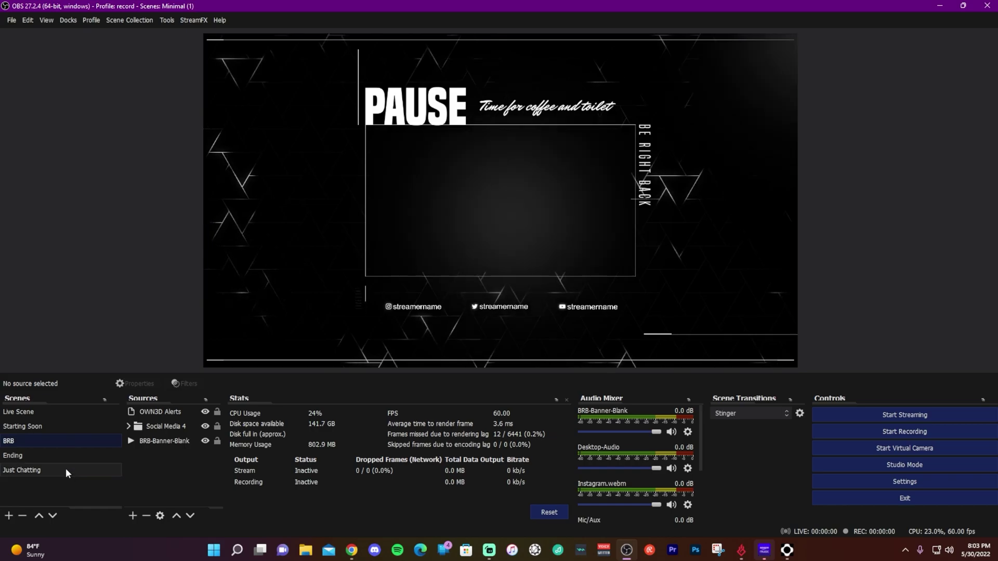
Step: Preview the Ending scene in OBS, then move Voicemod's Audio settings window into view
left_click(73, 460)
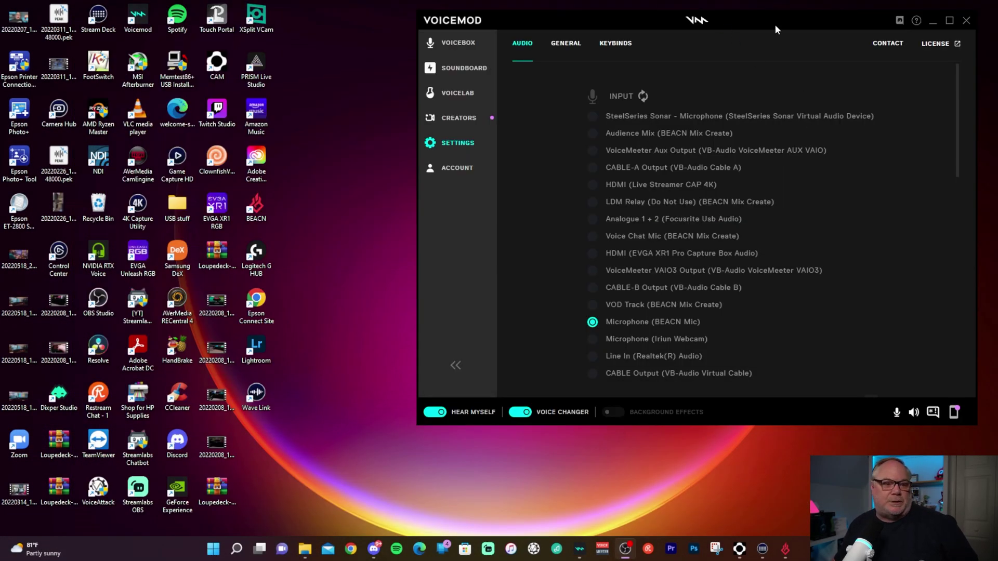
left_click_drag(775, 24, 632, 46)
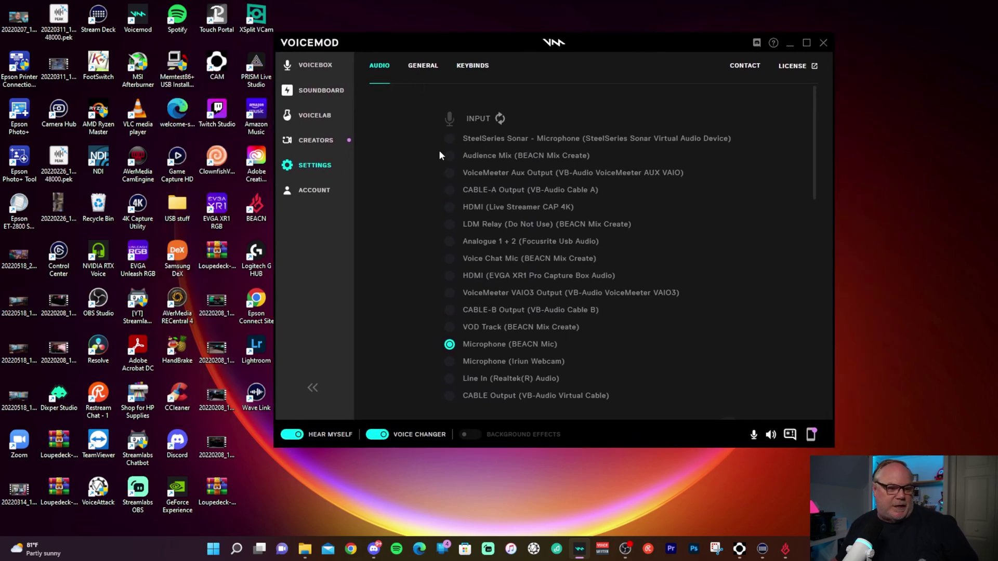
Step: Verify Voicemod input is Microphone (BEACN Mic) and output Aux 2 / Hardware (BEACN Mix Create), then go to BEACN
scroll(441, 153, "down", 2)
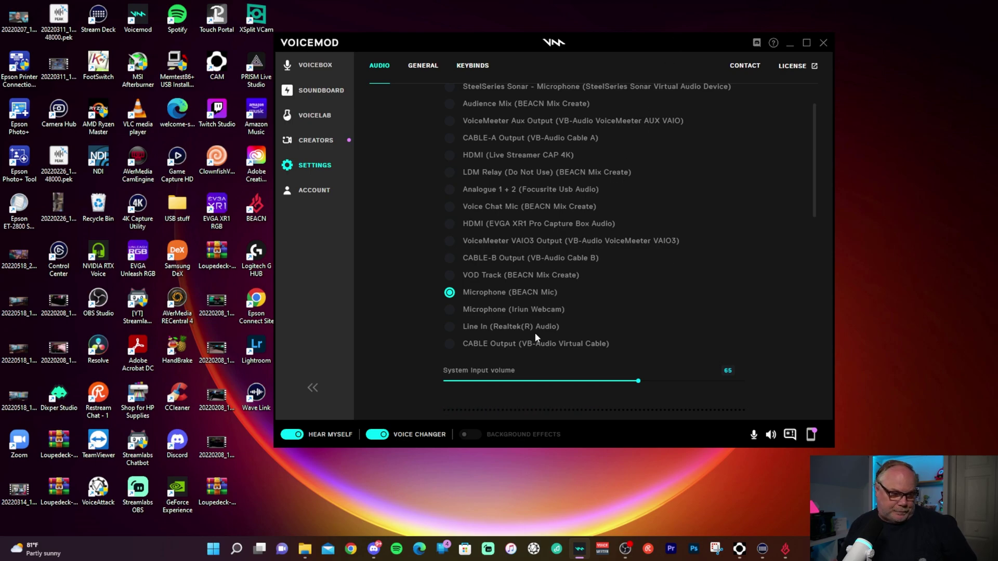
scroll(525, 299, "down", 8)
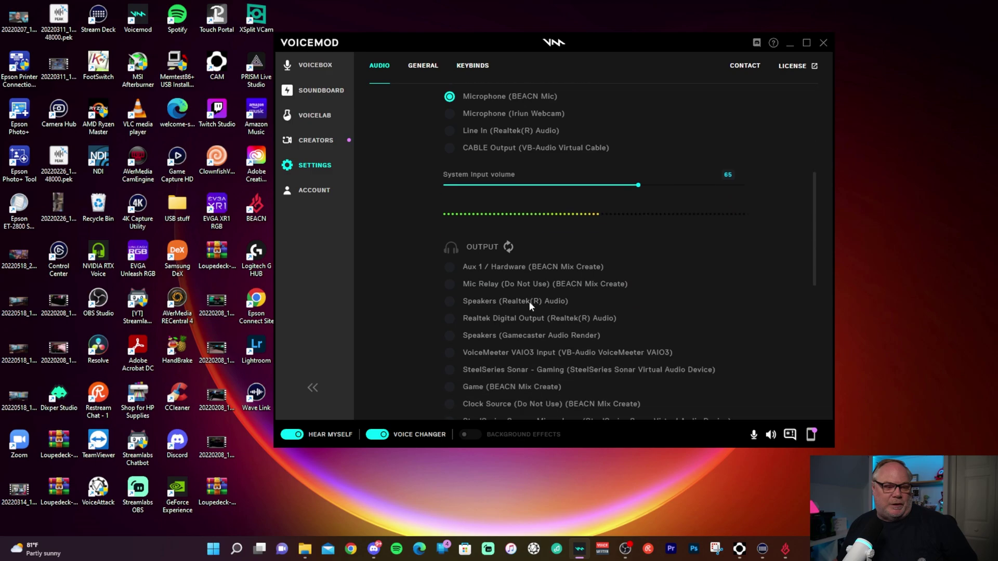
scroll(529, 301, "down", 1)
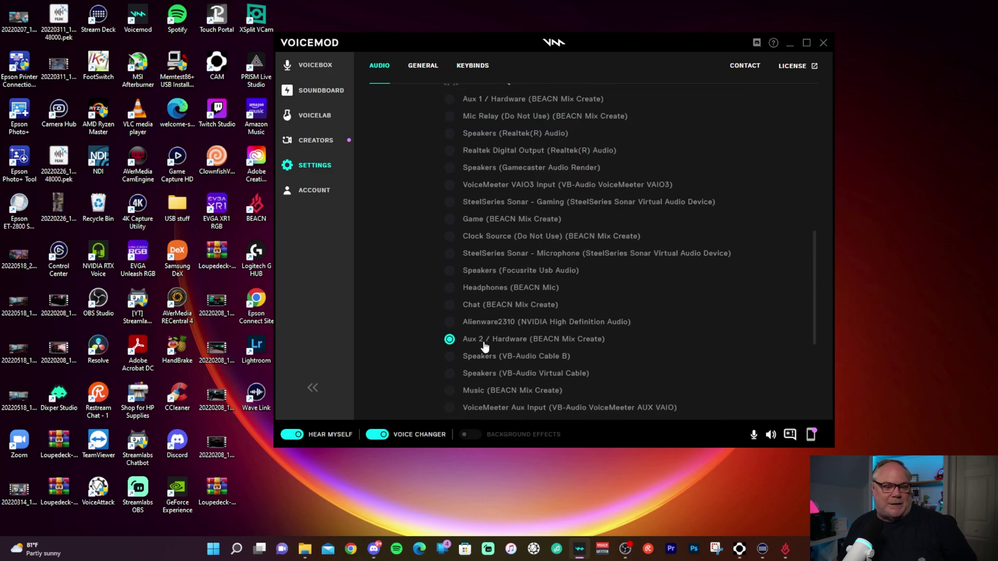
scroll(492, 336, "down", 1)
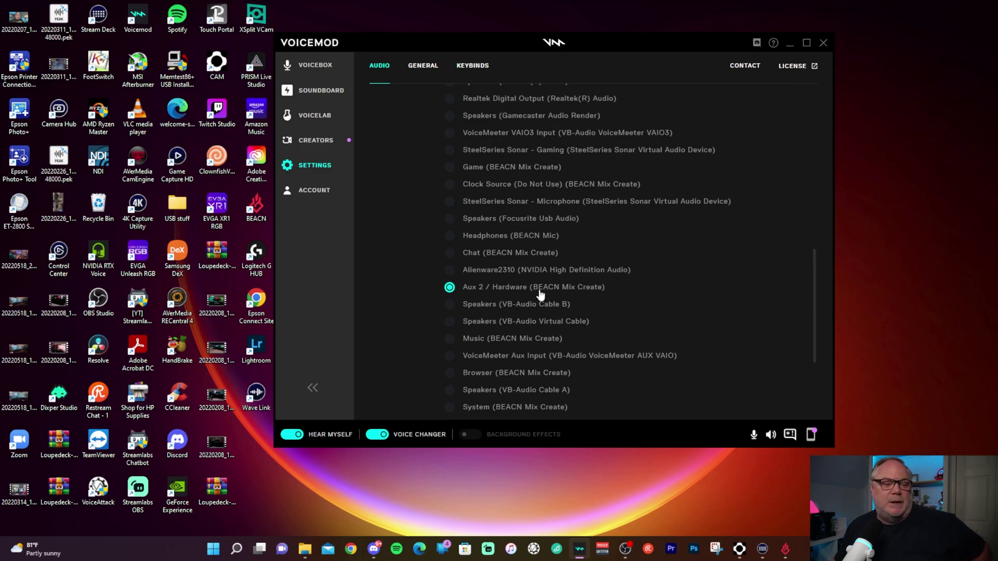
scroll(507, 311, "down", 1)
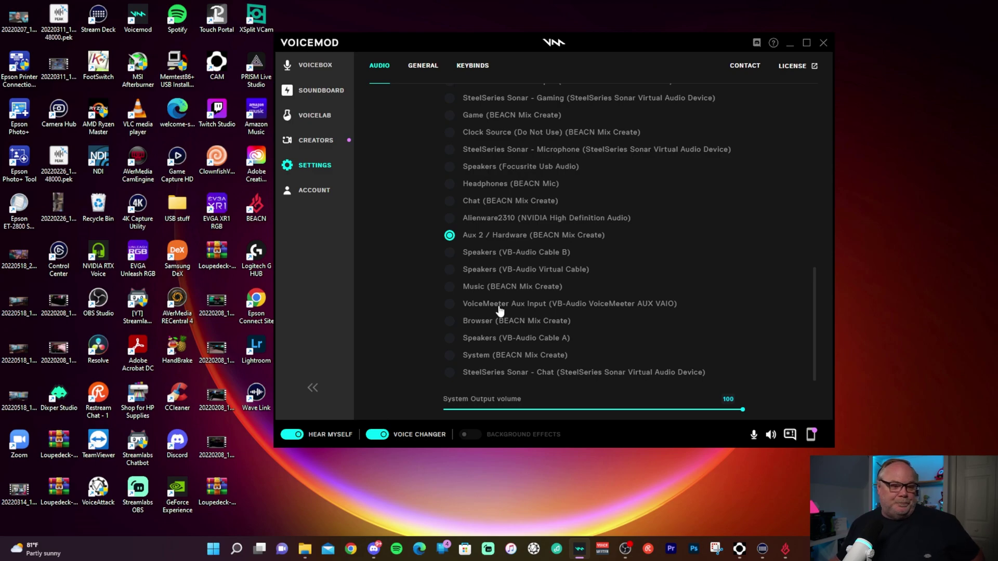
scroll(551, 294, "up", 3)
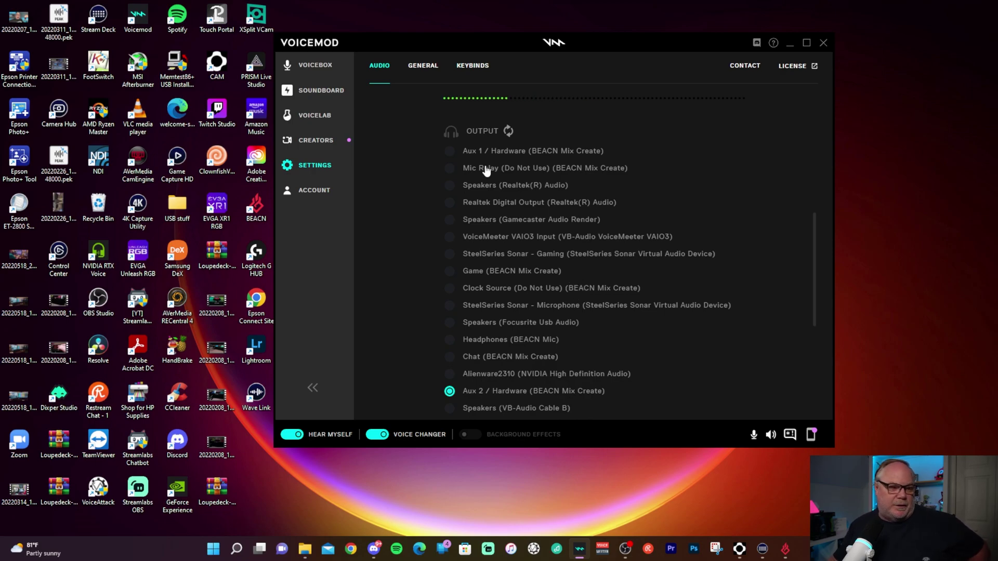
scroll(487, 172, "down", 5)
scroll(488, 208, "up", 5)
scroll(478, 208, "down", 5)
scroll(486, 260, "up", 4)
scroll(481, 312, "down", 4)
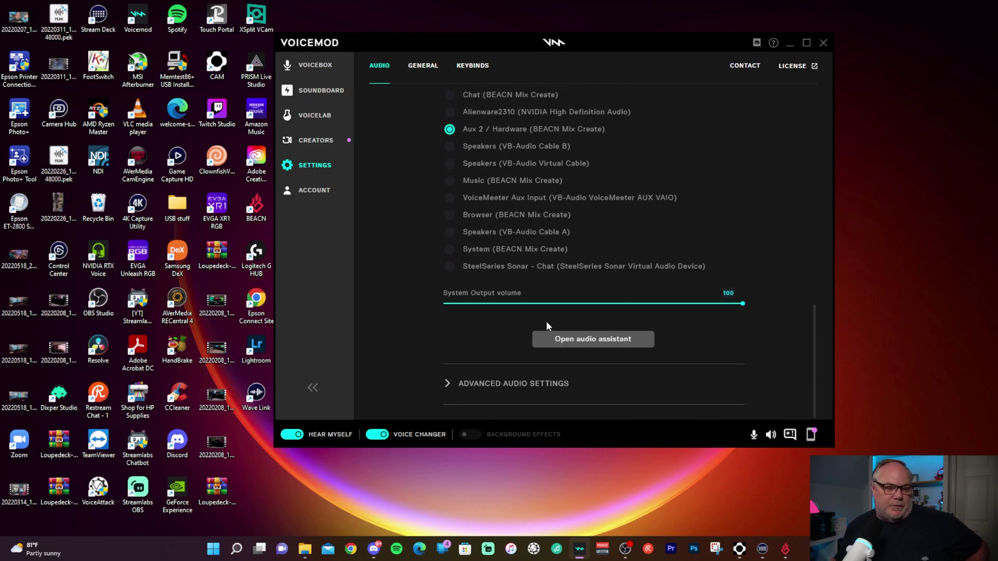
scroll(546, 323, "up", 5)
scroll(520, 171, "up", 3)
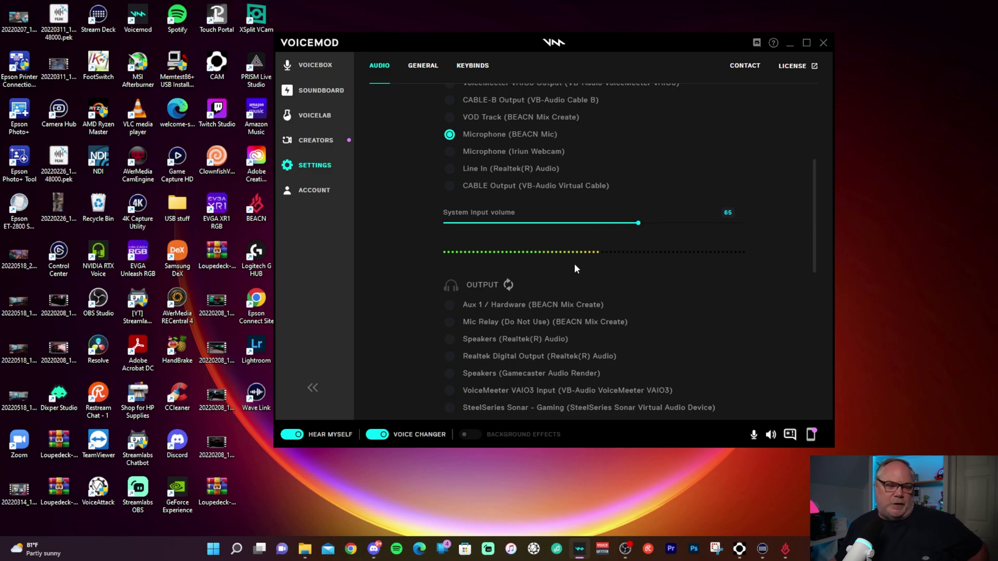
scroll(570, 302, "up", 1)
scroll(593, 301, "down", 5)
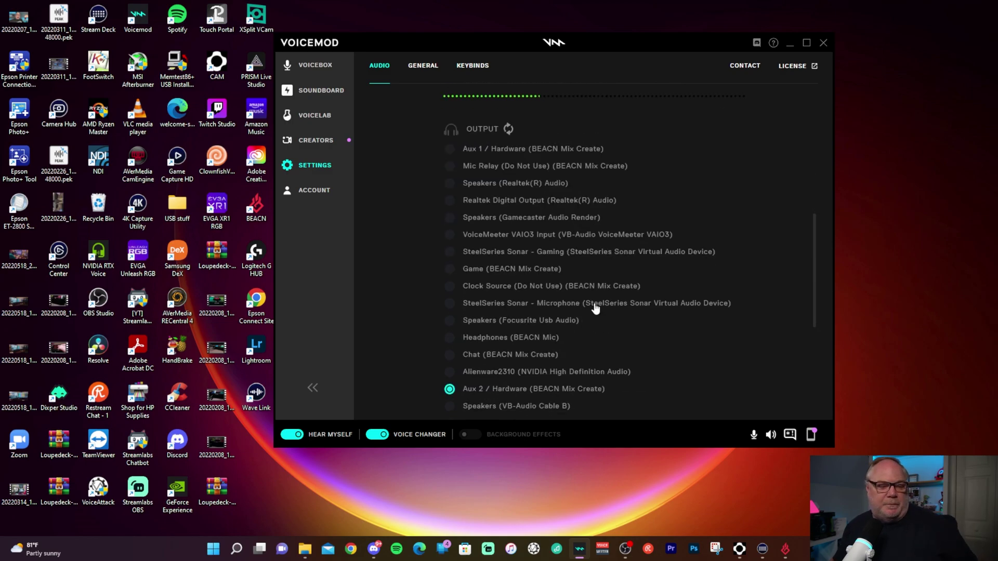
scroll(596, 308, "down", 2)
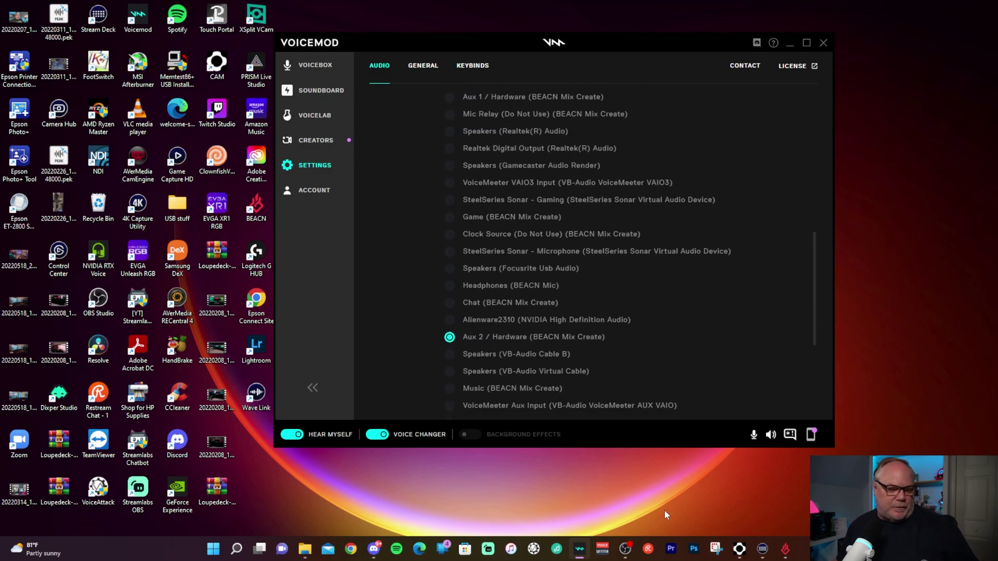
left_click(785, 549)
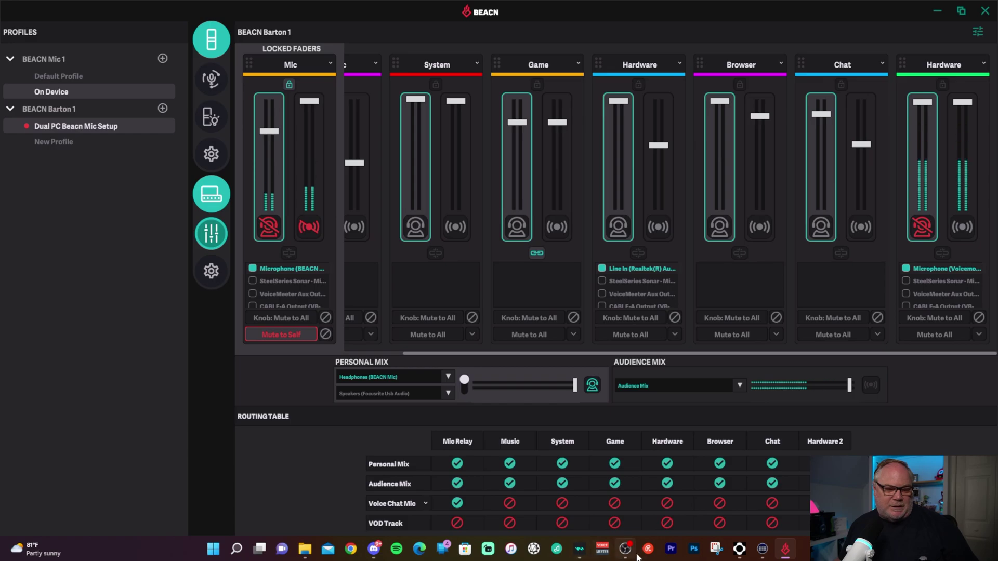
Step: Bring OBS Studio back in front of the BEACN mixer to check the VM Mic source
key("alt+Tab")
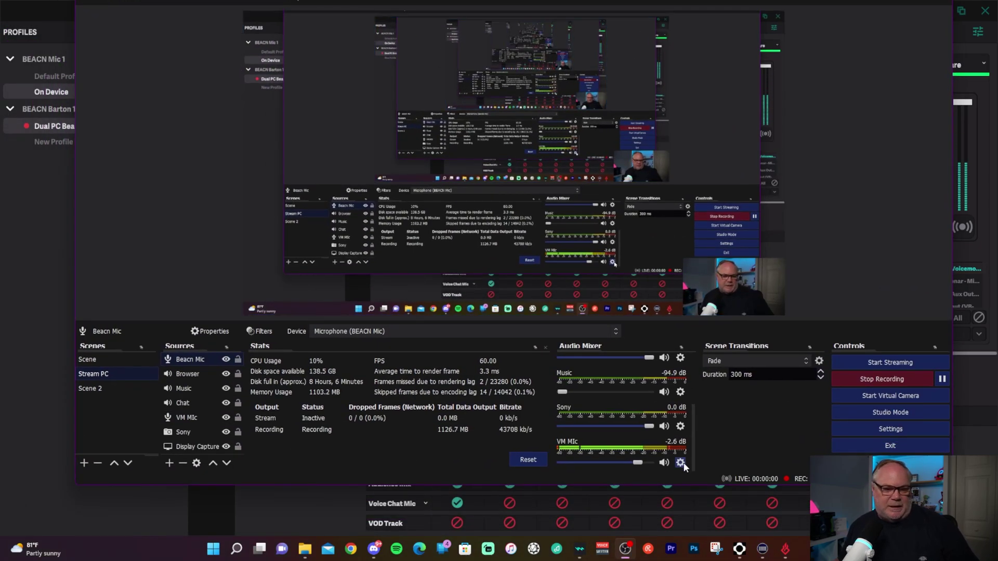
Step: Confirm the VM Mic source's device is Microphone (Voicemod Virtual Audio Device), leaving its properties unchanged
left_click(680, 463)
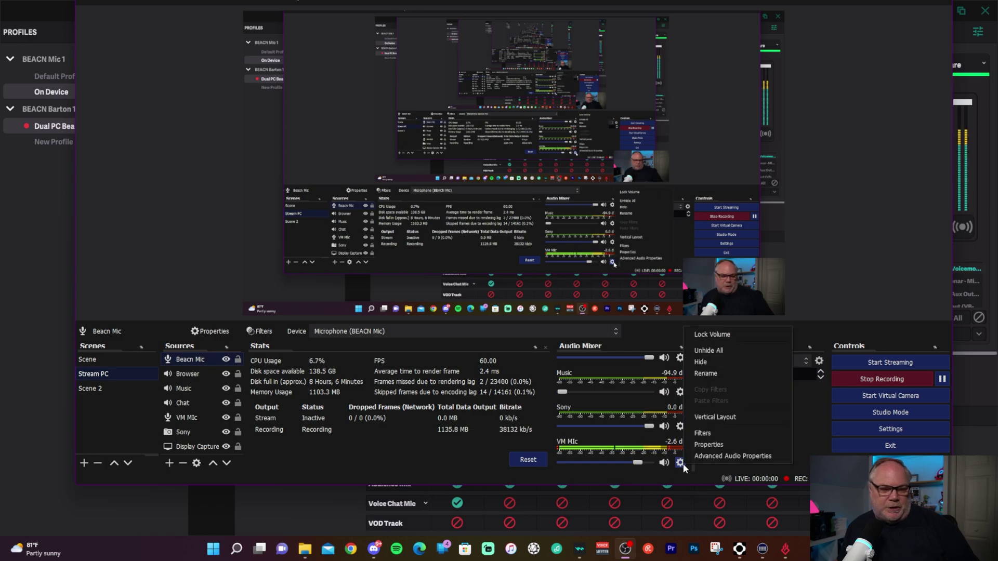
left_click(717, 445)
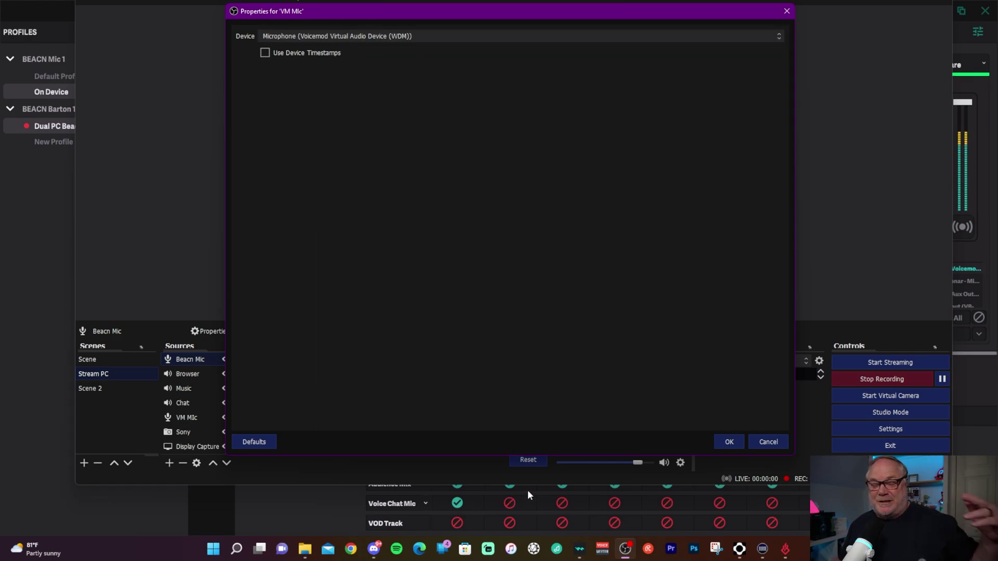
left_click(728, 442)
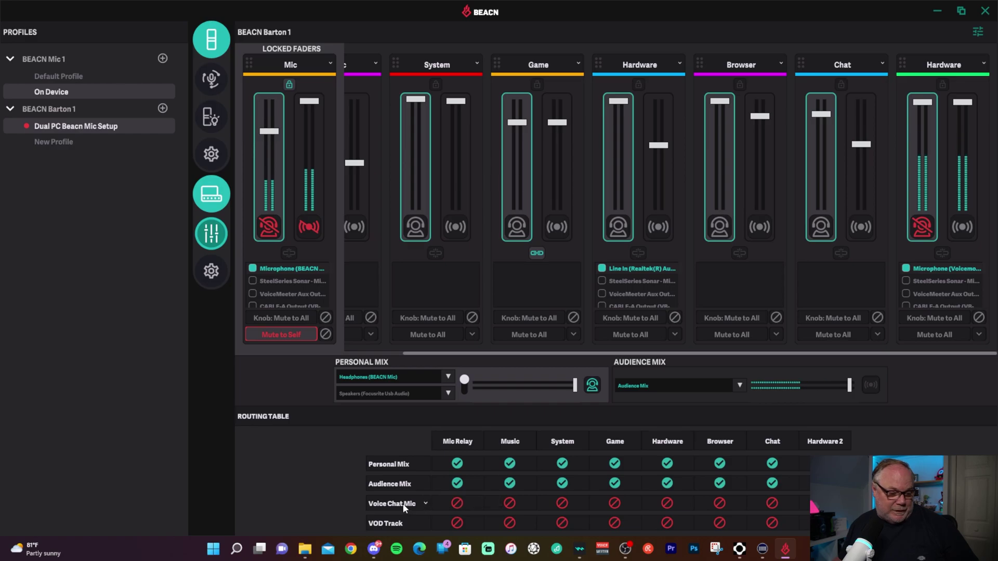
Step: Inspect the Voice Chat Mic's Copy Chat Mic Output To device list without changes, then return to OBS
left_click(425, 502)
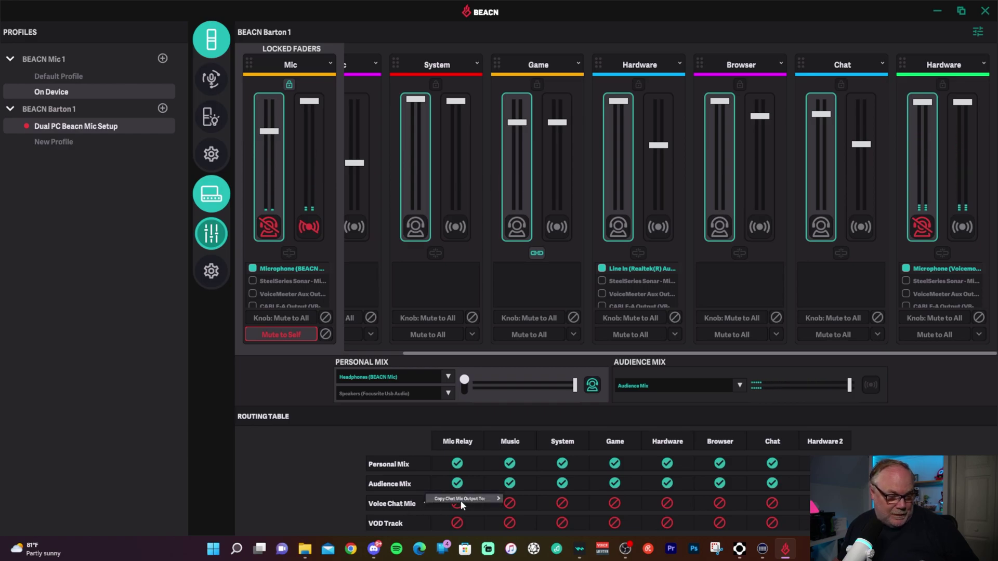
mouse_move(462, 500)
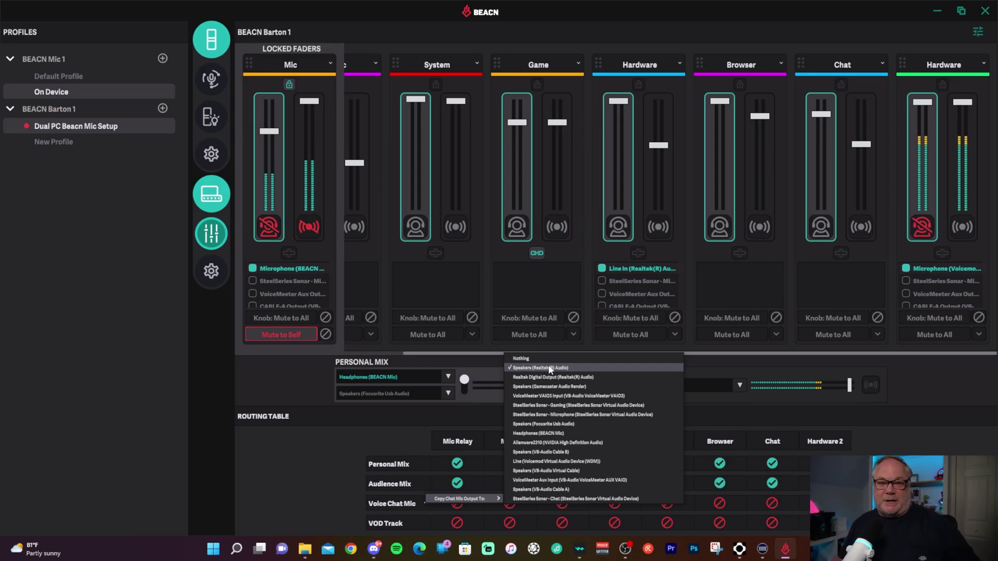
left_click(344, 442)
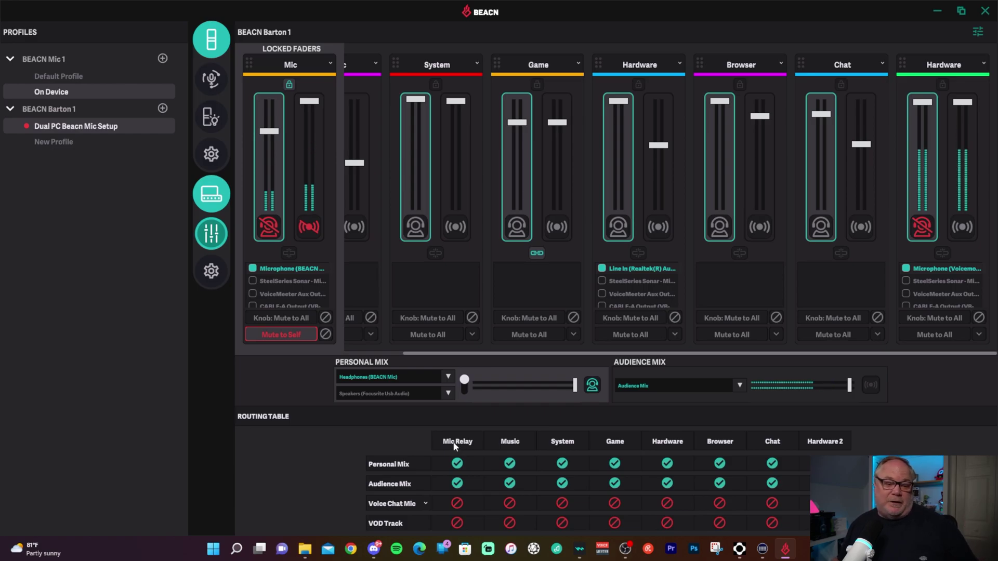
left_click(626, 549)
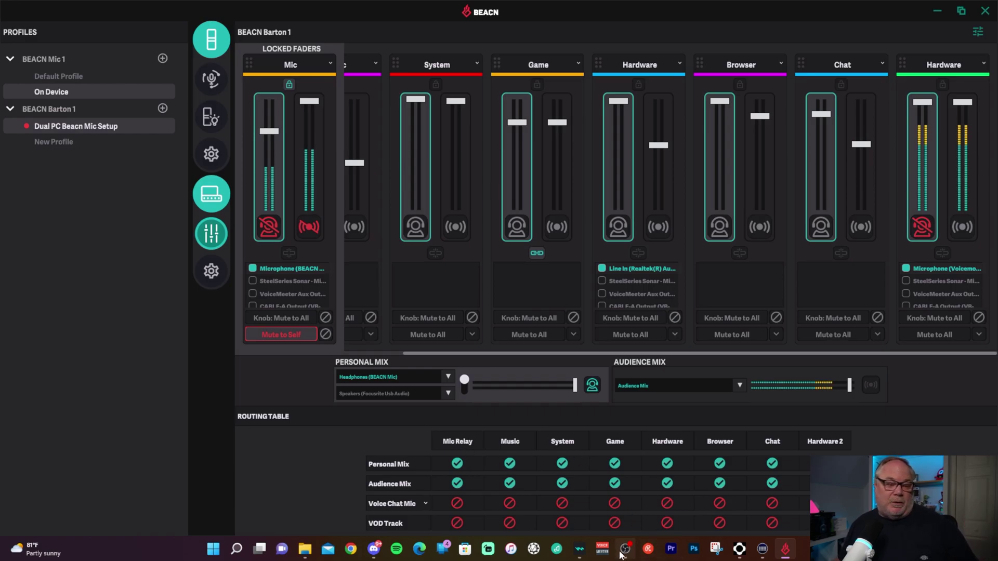
Step: Scroll the OBS Audio Mixer to review the Beacn Mic, Browser and Chat level meters
left_click_drag(693, 441, 697, 412)
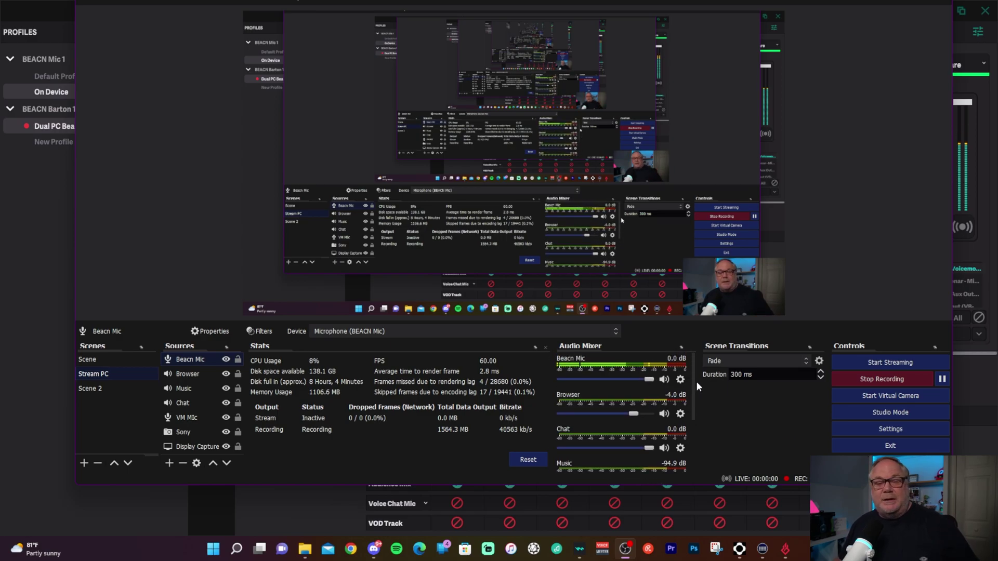
left_click_drag(698, 413, 701, 457)
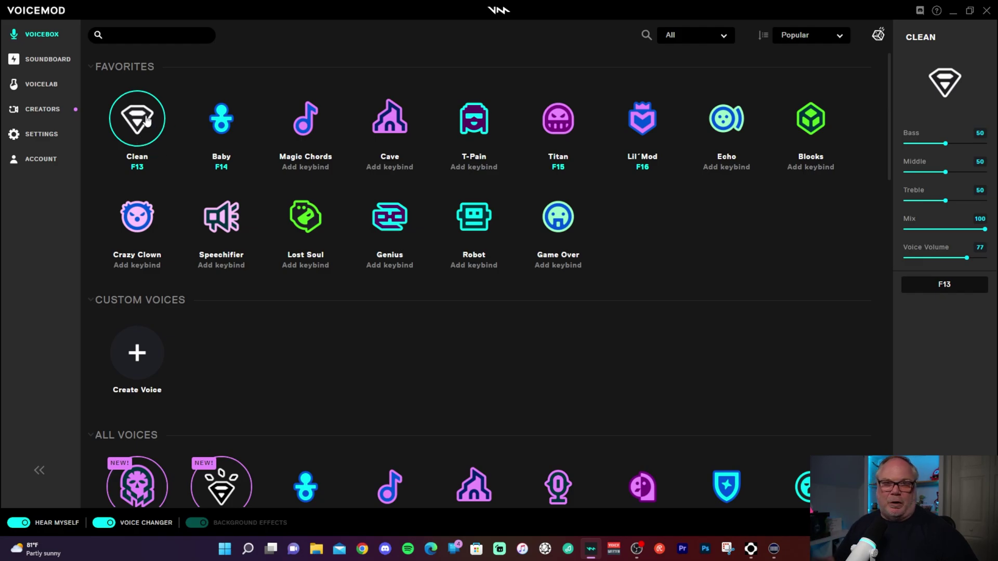
Step: Select the Voice Enhancer tile under All Voices in the Voicebox, replacing Clean
scroll(148, 121, "down", 1)
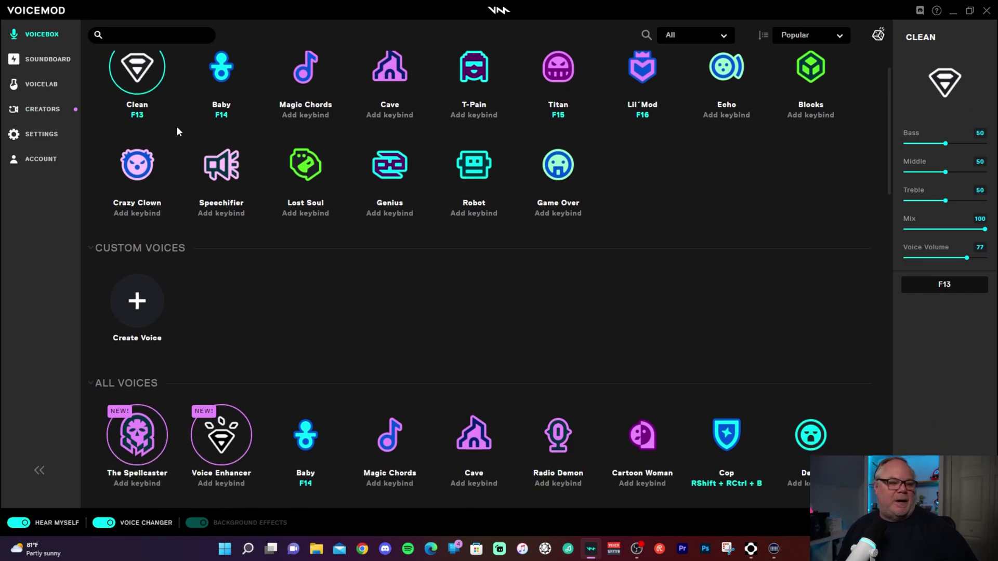
scroll(212, 400, "down", 2)
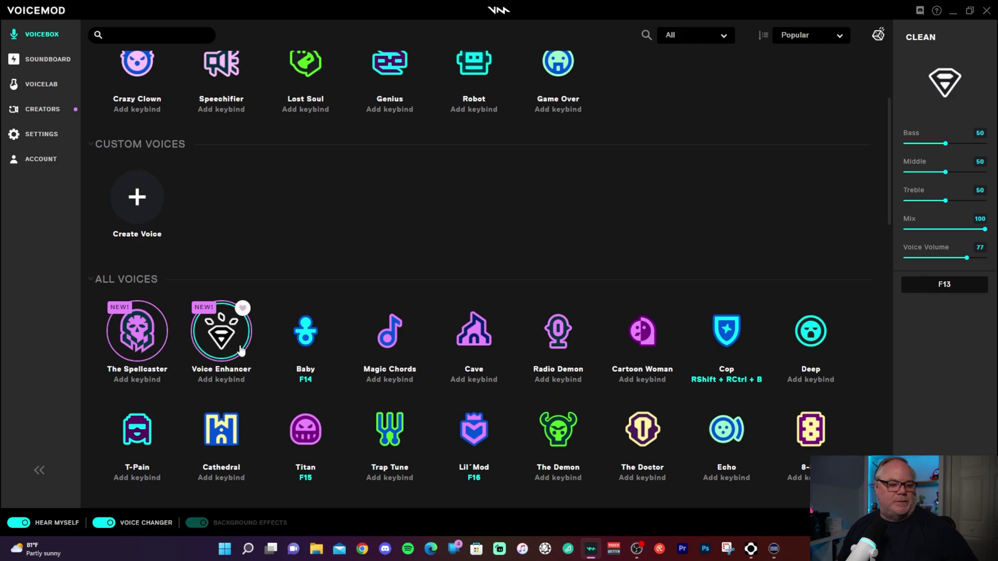
scroll(247, 352, "up", 1)
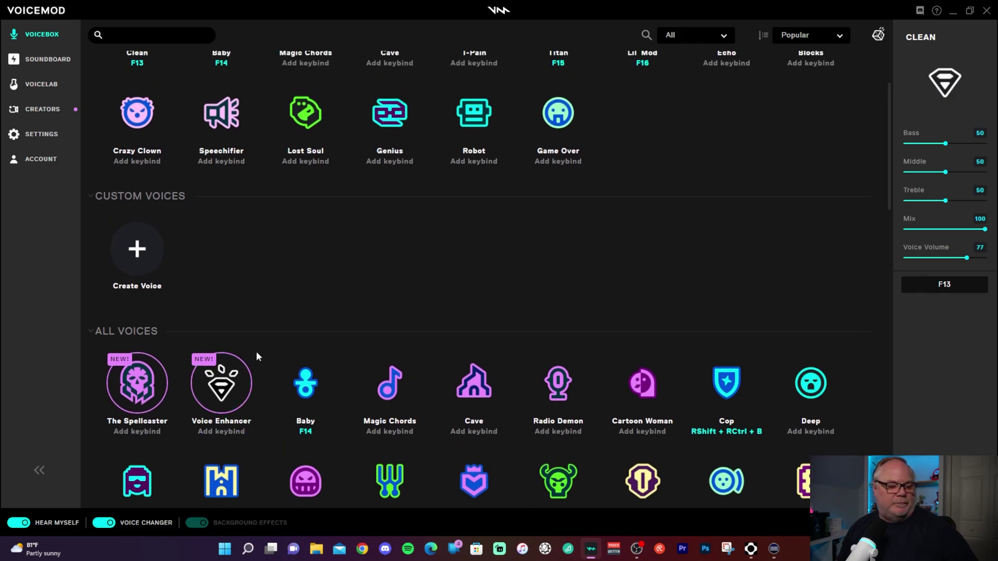
left_click(225, 396)
scroll(225, 395, "down", 5)
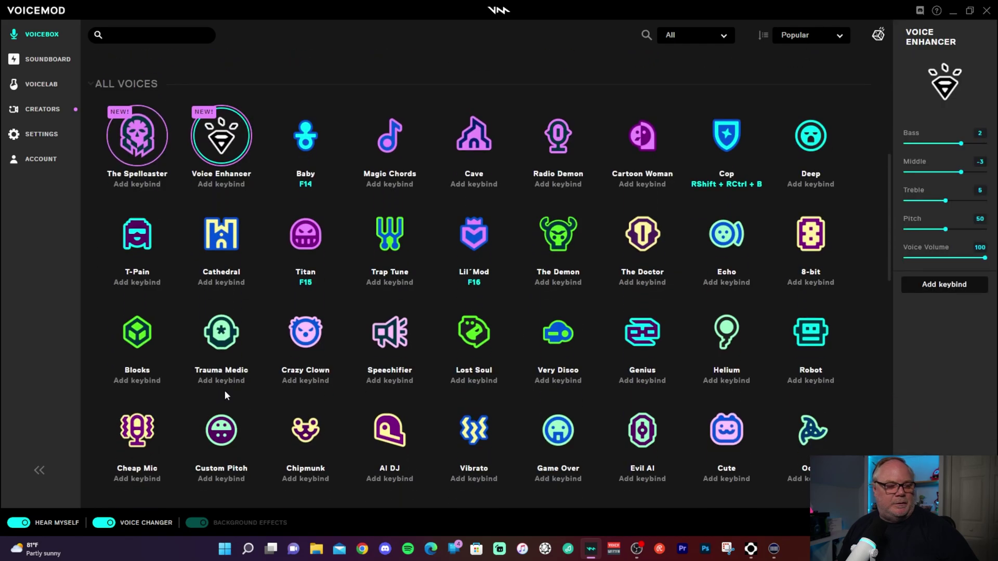
scroll(249, 218, "up", 1)
scroll(224, 207, "up", 1)
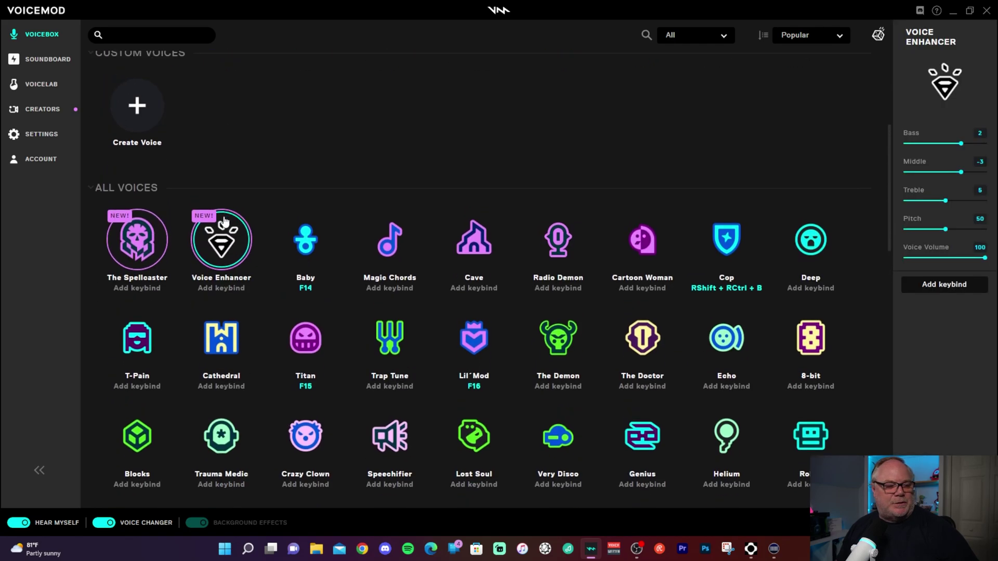
scroll(217, 256, "up", 5)
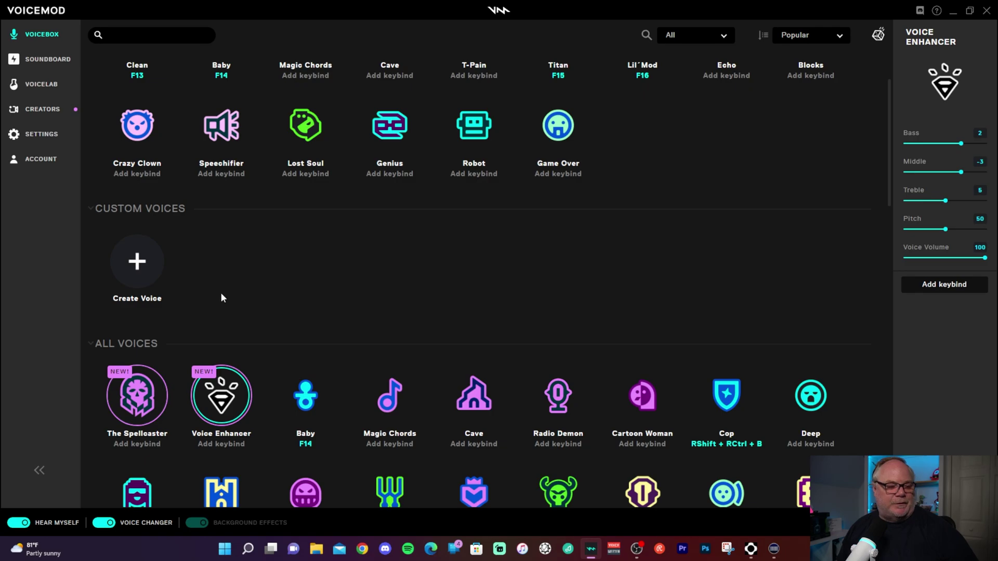